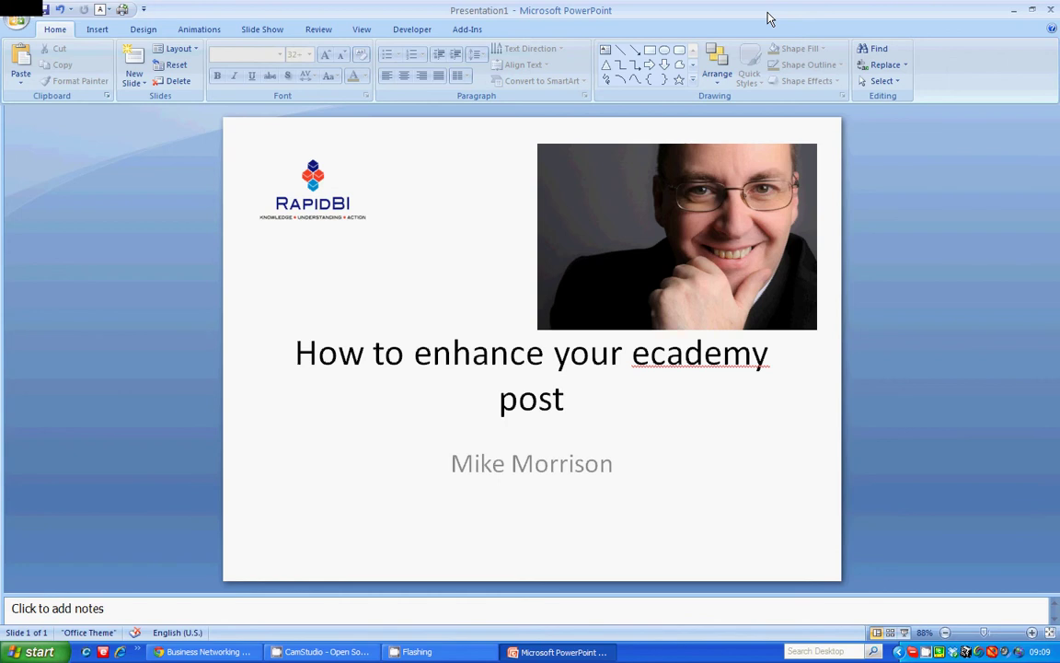
- Switch from PowerPoint to the 'Business Networking | Ecademy' page in Chrome
click(208, 652)
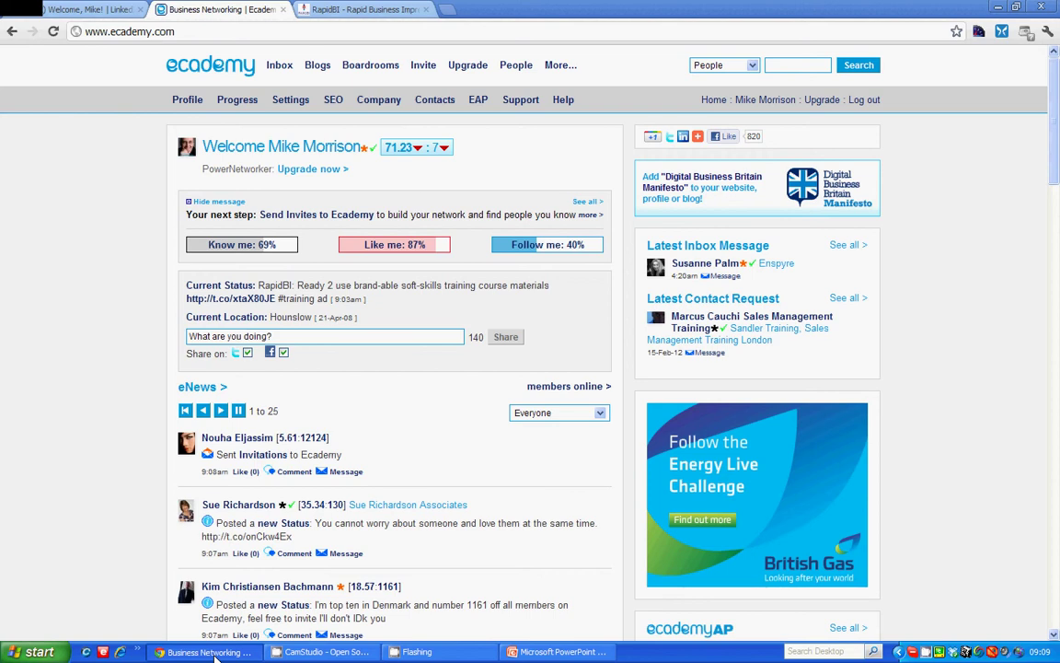
- Create a new blog titled 'how to hyperlink', adding blank lines above the body HTML
click(323, 68)
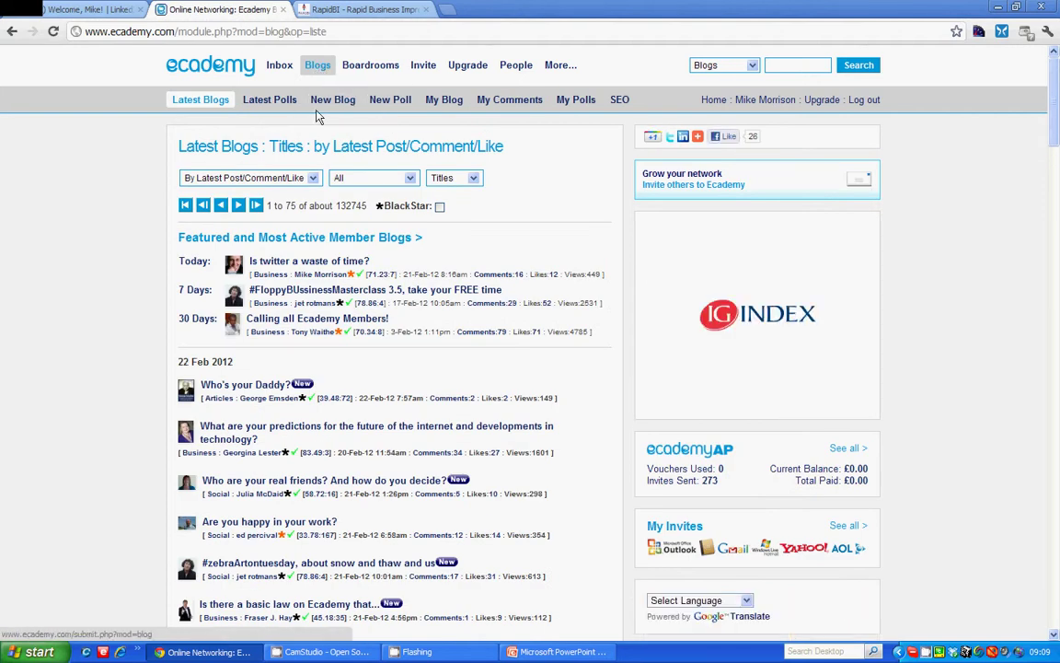
click(336, 101)
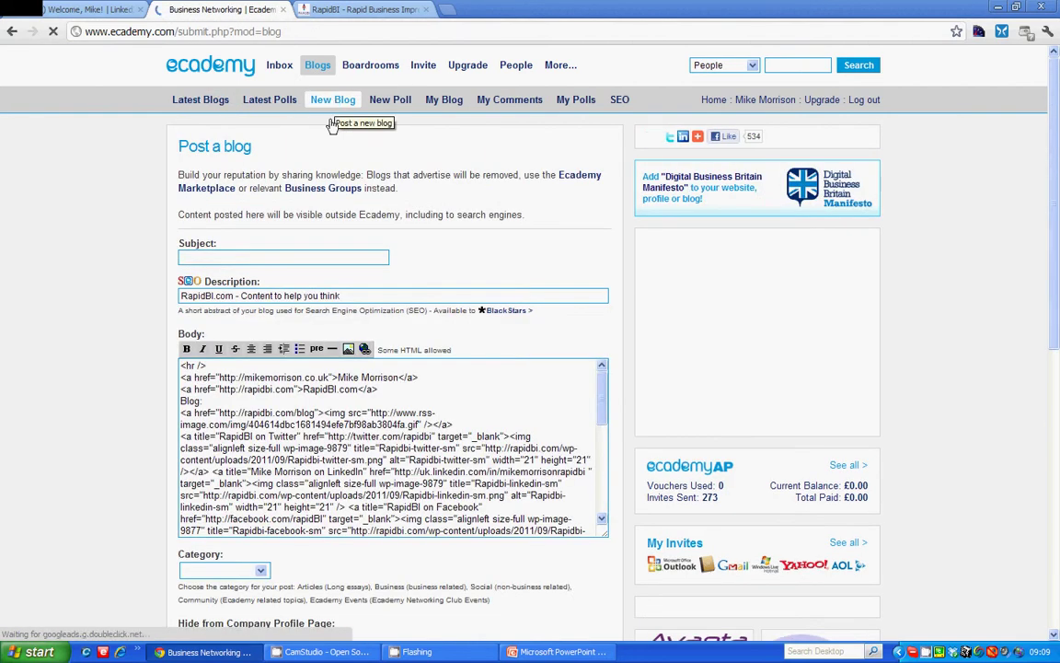
click(237, 257)
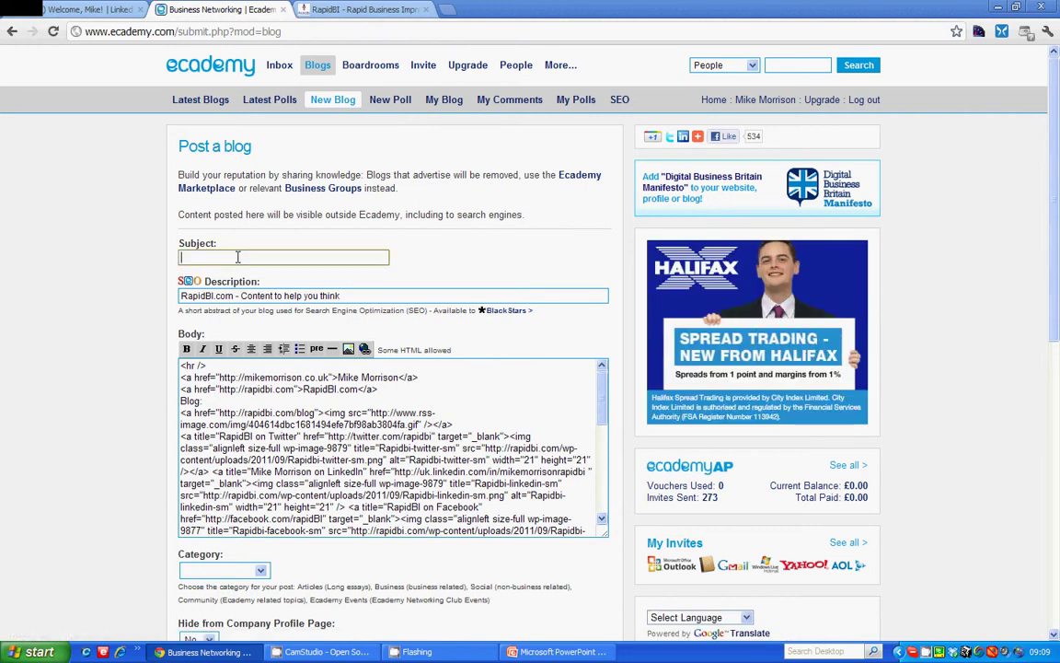
text(how to hyperlink)
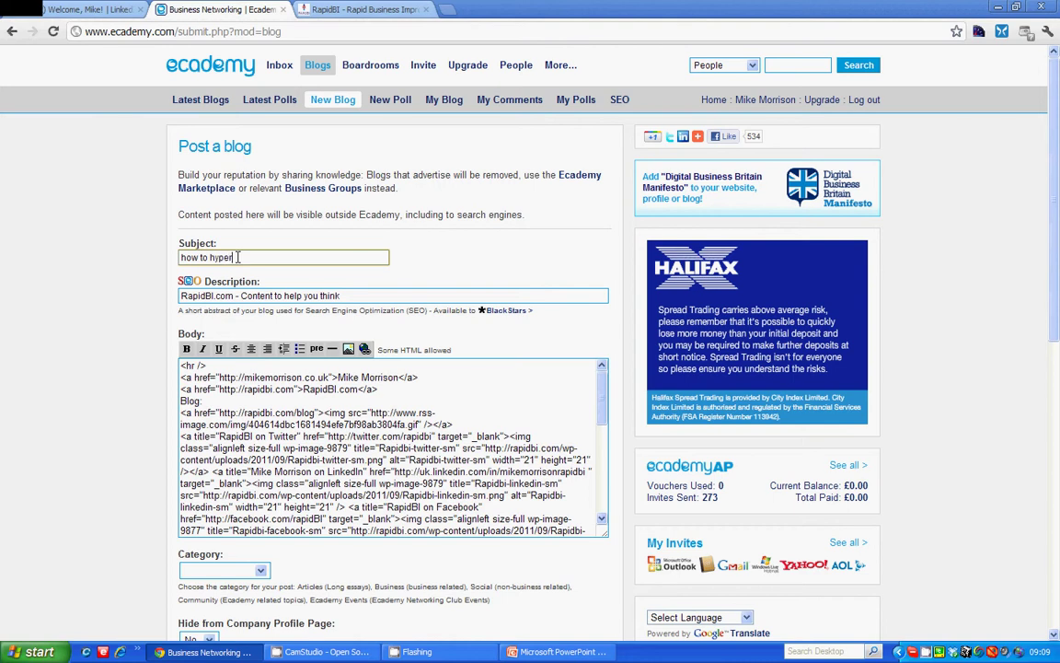
key(Return)
key(Return)
key(Return)
key(Return)
- Type 'how to hyperlink ......' as the first body line and select 'hyperlink'
click(220, 375)
text(how to hyp)
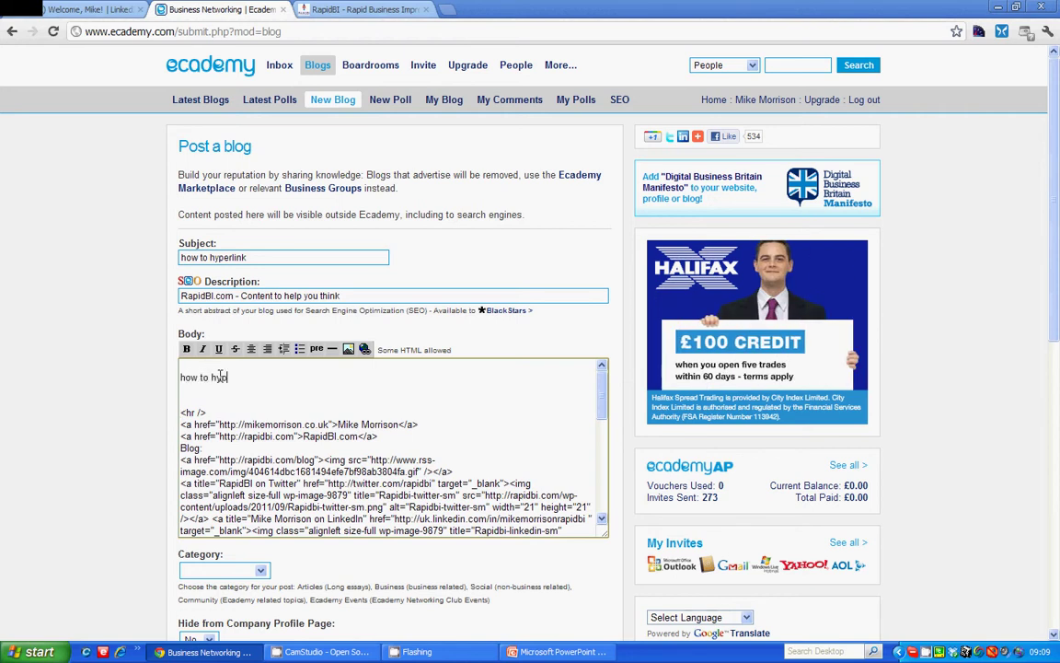
text(erlink)
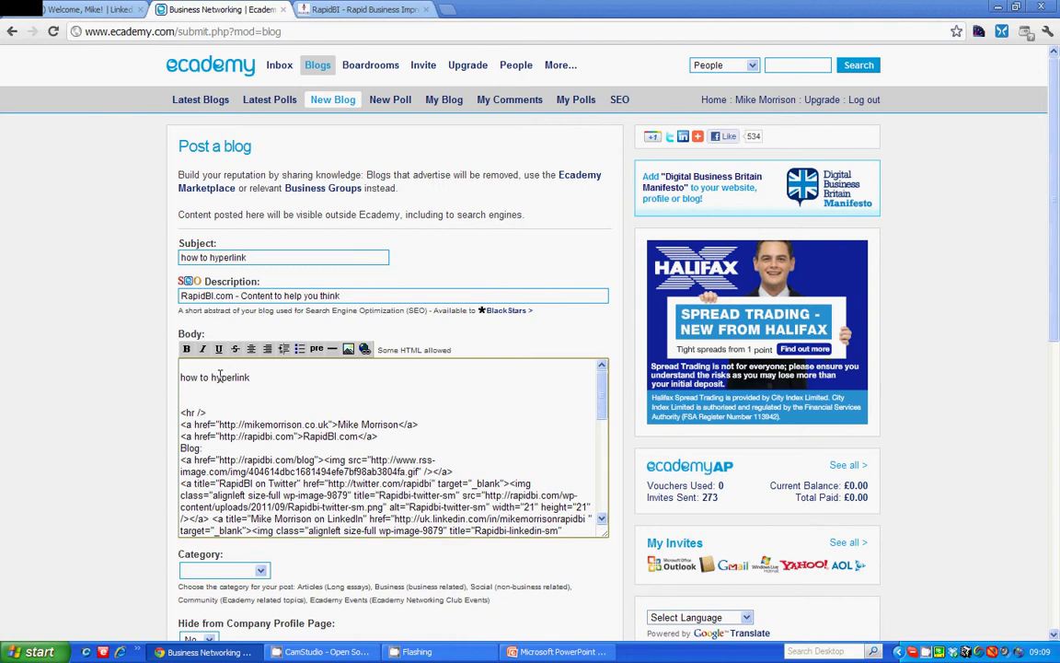
text( .)
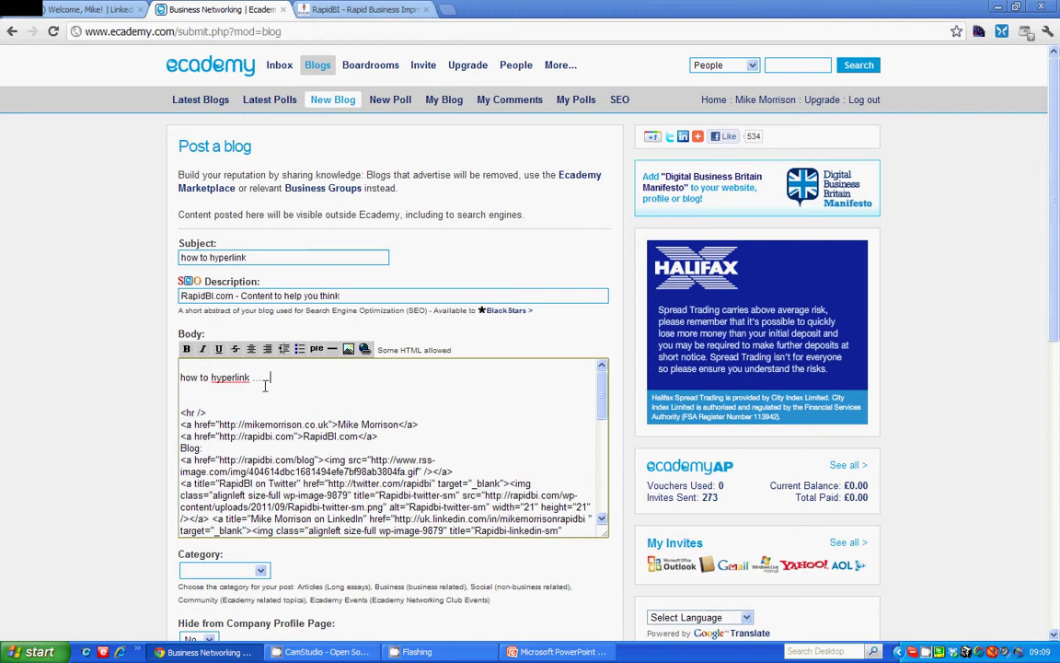
drag(211, 378, 237, 378)
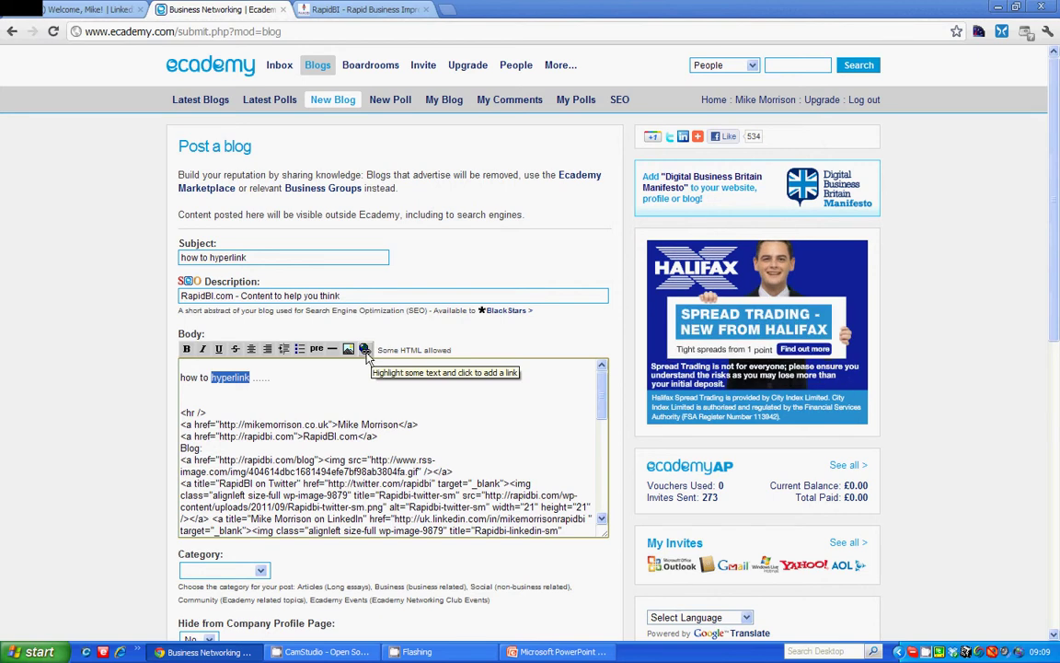
click(364, 351)
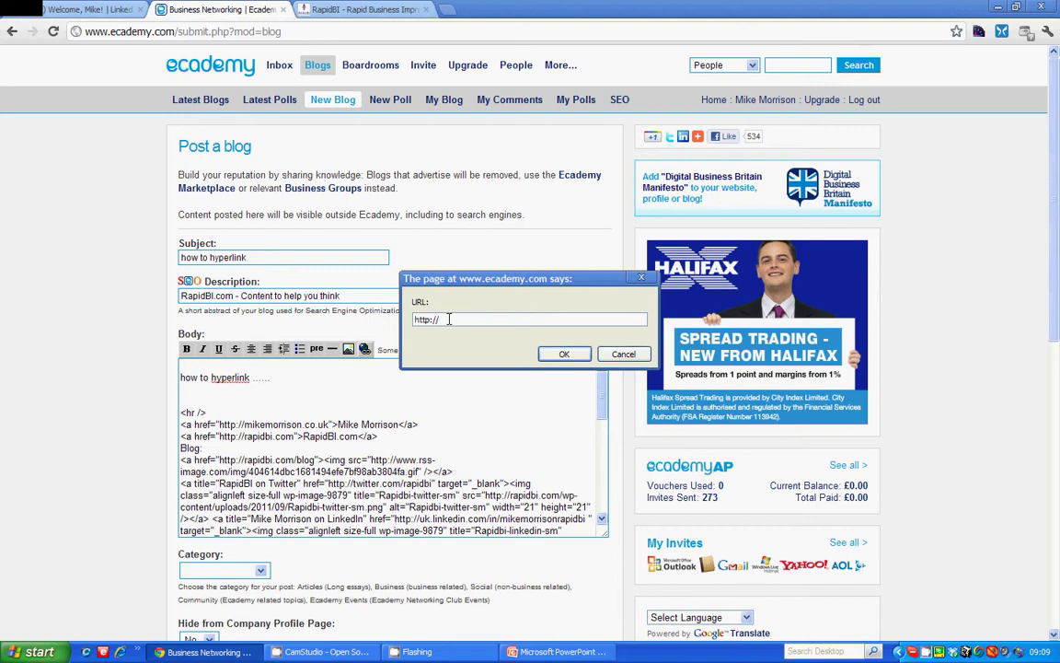
text(rapidbi.com)
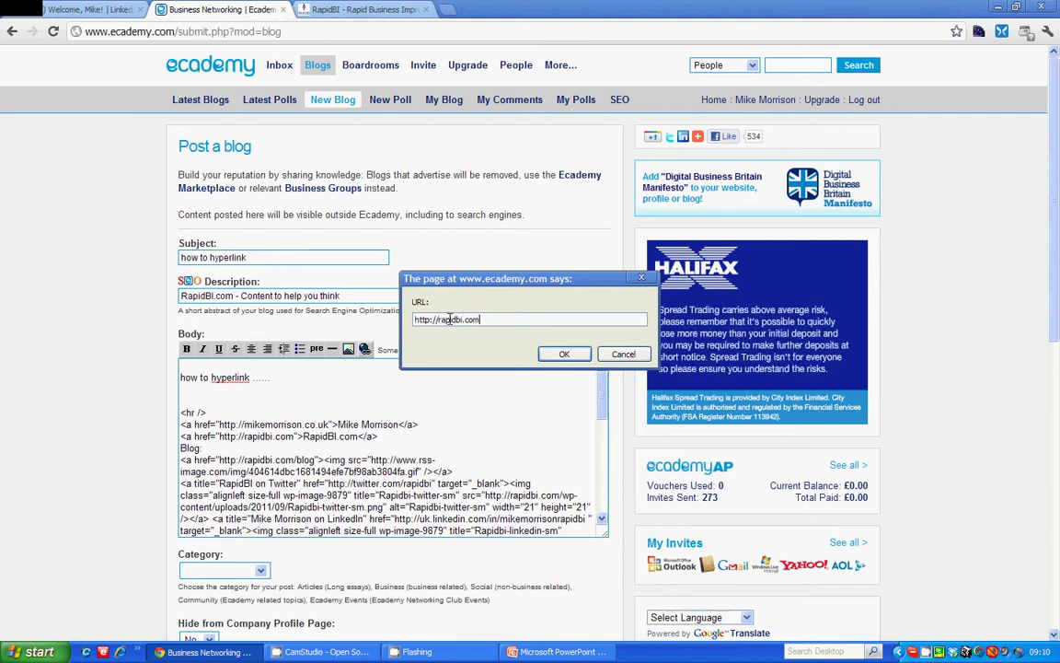
click(561, 355)
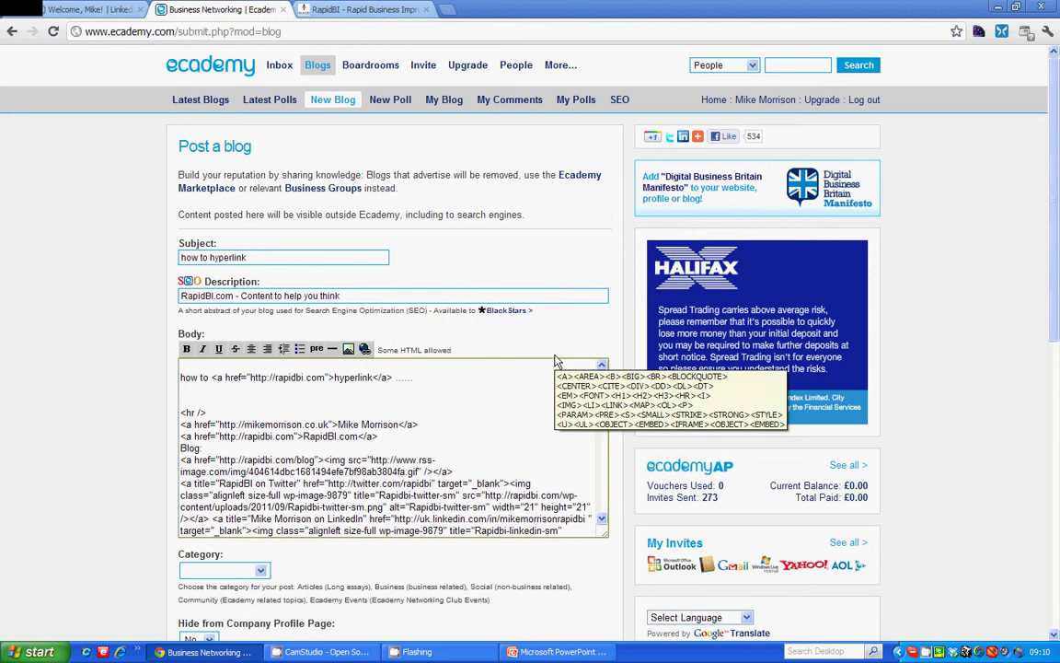
click(420, 383)
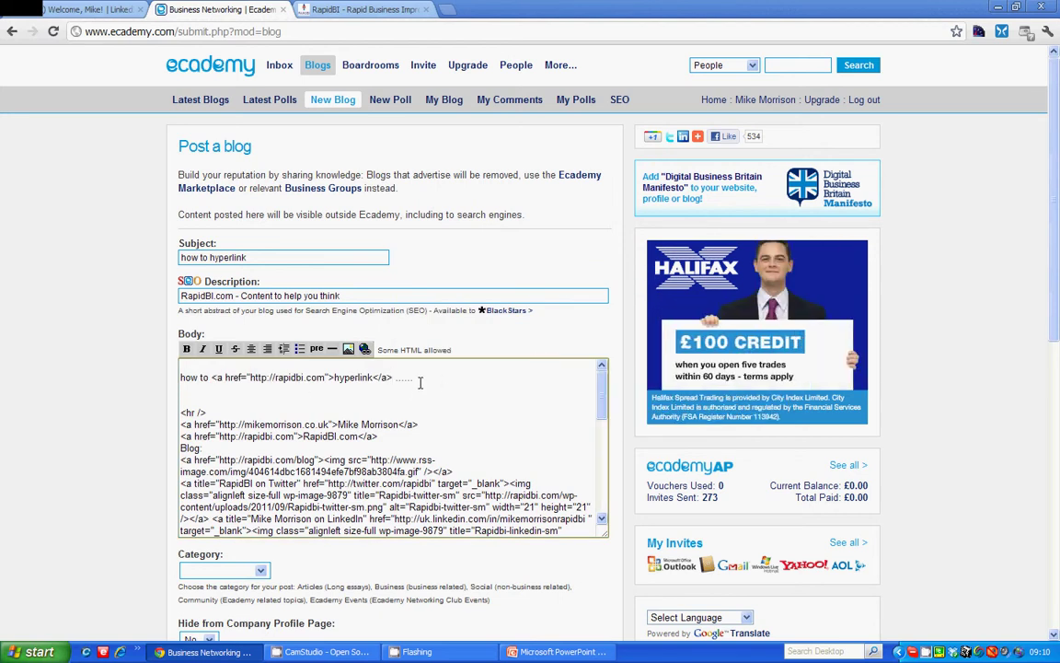
- Preview the draft, showing 'hyperlink' as a link and a no-category warning
scroll(132, 408, down, 1)
scroll(132, 409, down, 2)
scroll(131, 408, down, 2)
scroll(132, 409, down, 1)
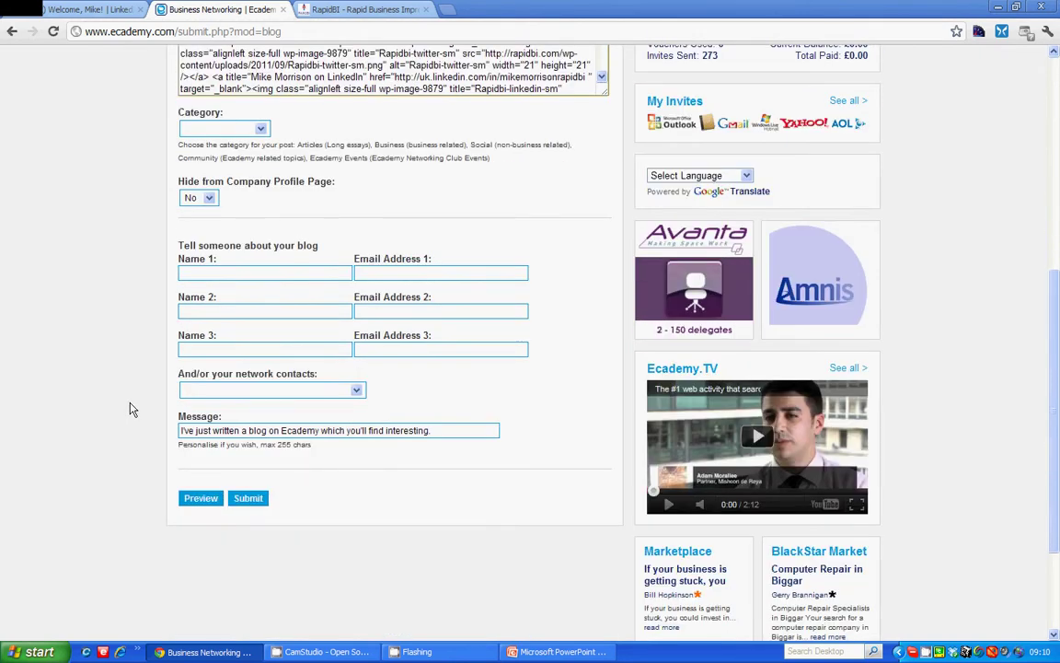
click(201, 499)
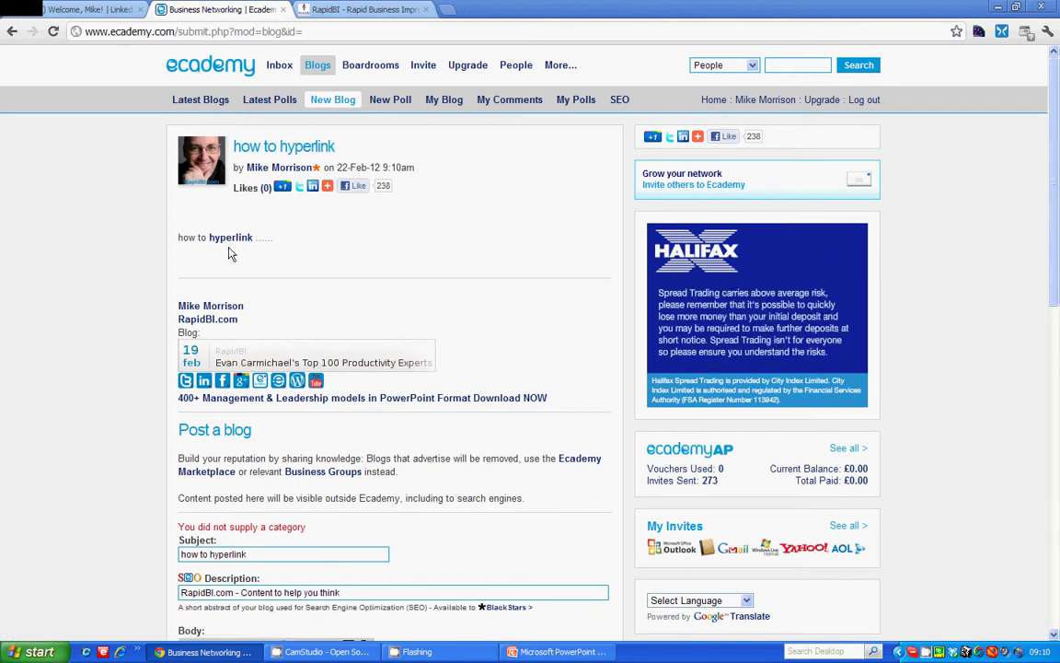
scroll(232, 431, down, 3)
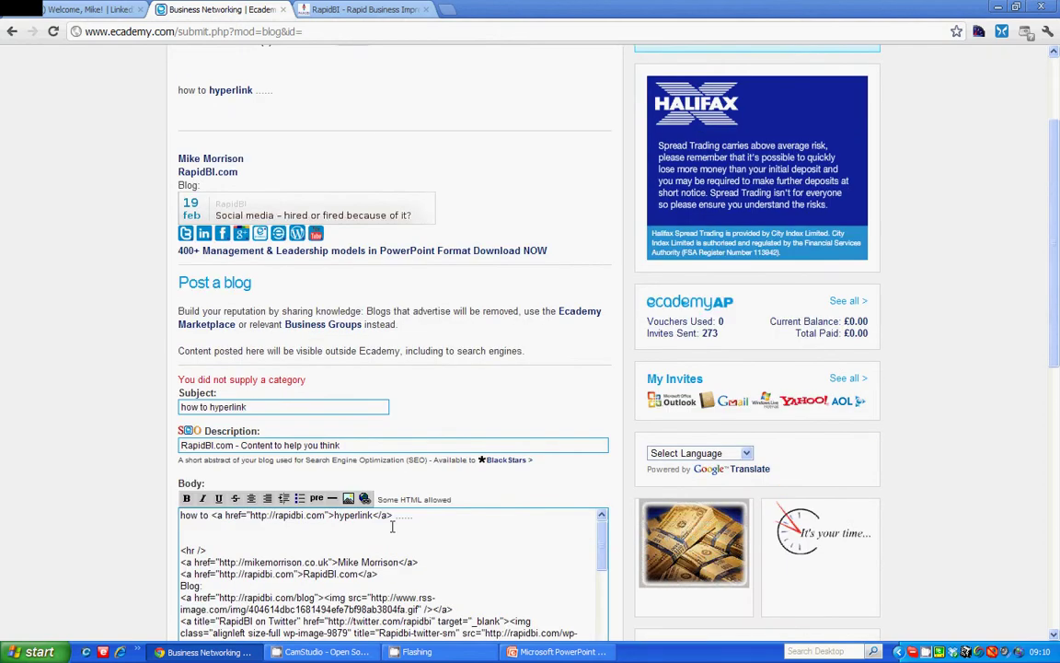
scroll(378, 552, down, 3)
scroll(377, 539, up, 3)
scroll(377, 538, down, 6)
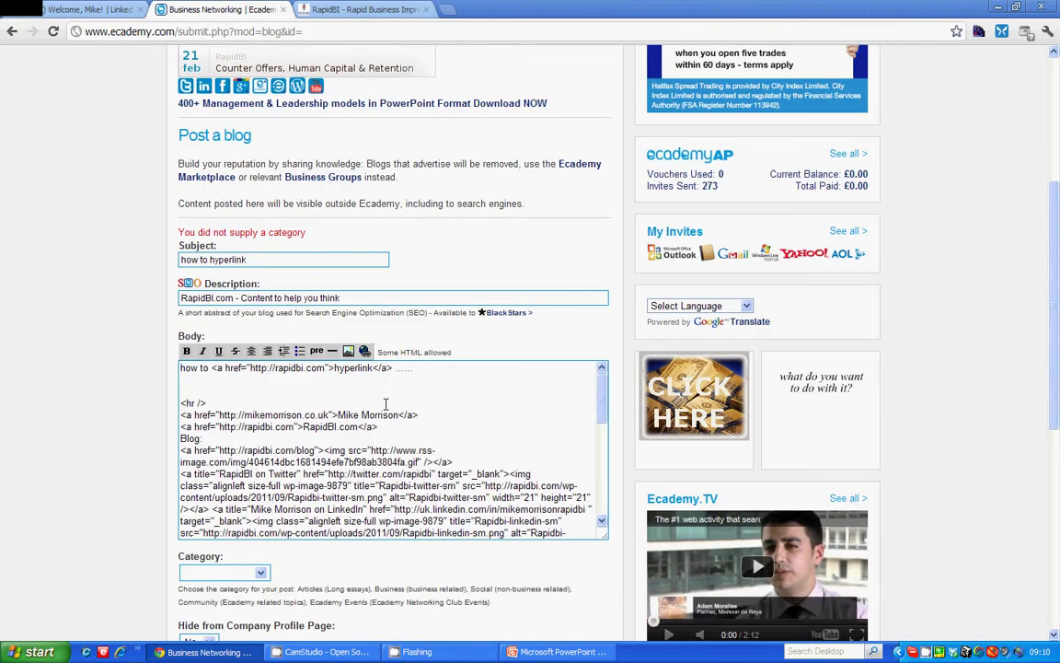
click(452, 378)
key(Return)
key(Return)
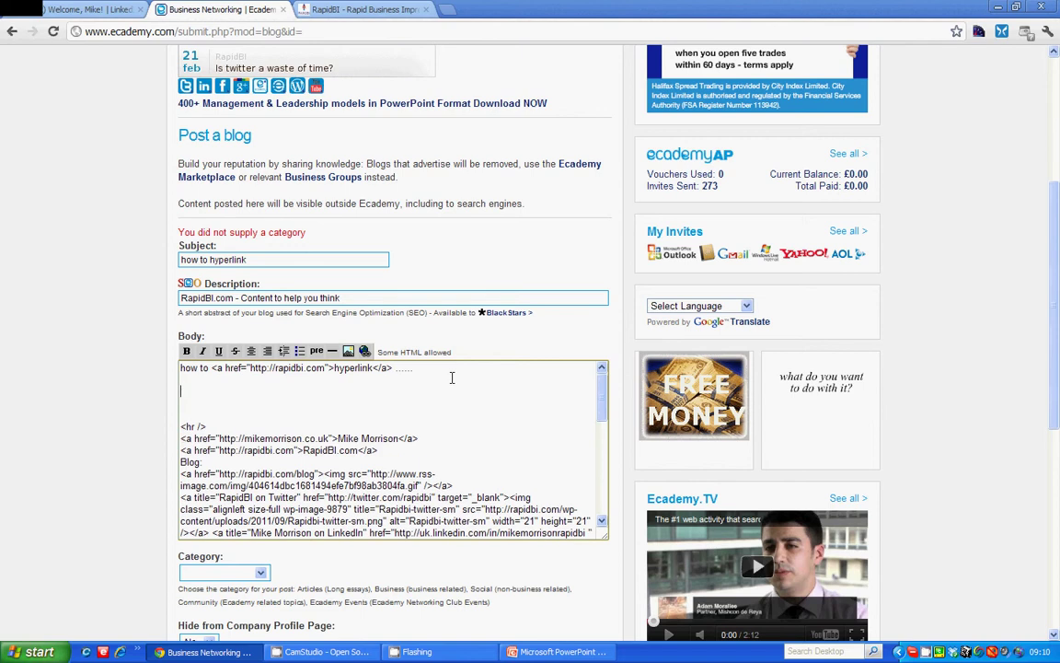
text(how to hyperlink to www.rapidbi.com)
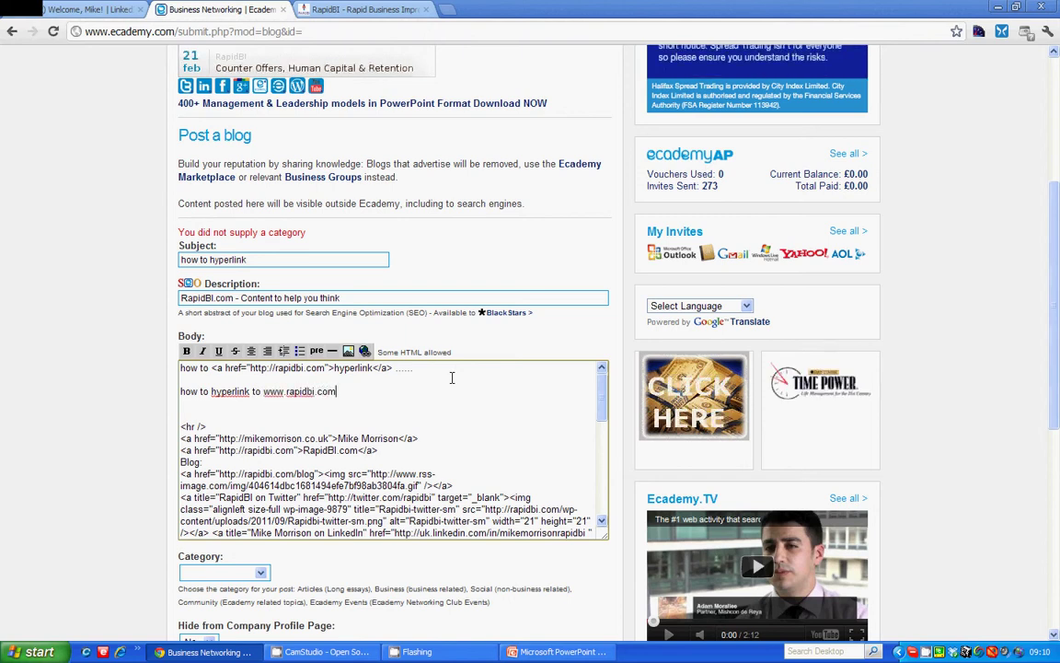
click(422, 411)
drag(264, 391, 379, 375)
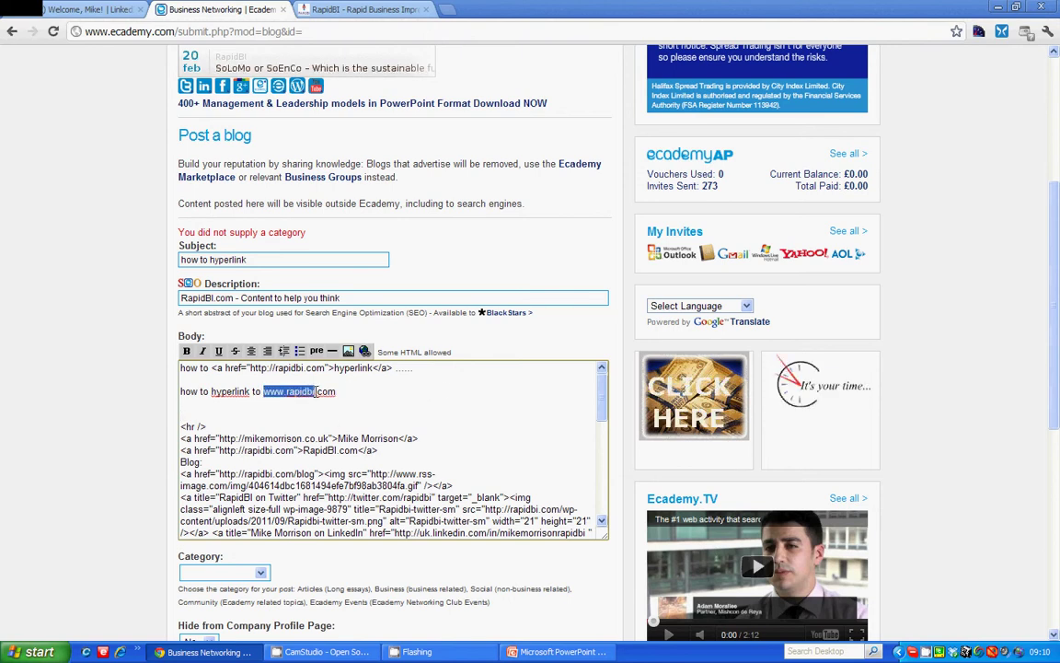
click(365, 351)
text(rapidbi.com)
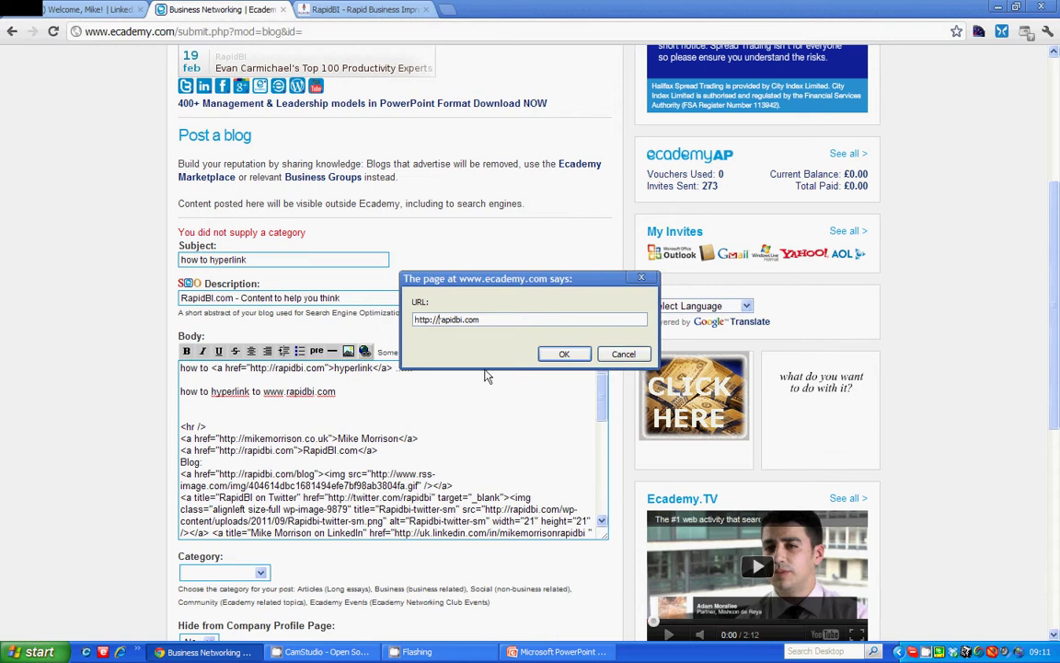
click(565, 354)
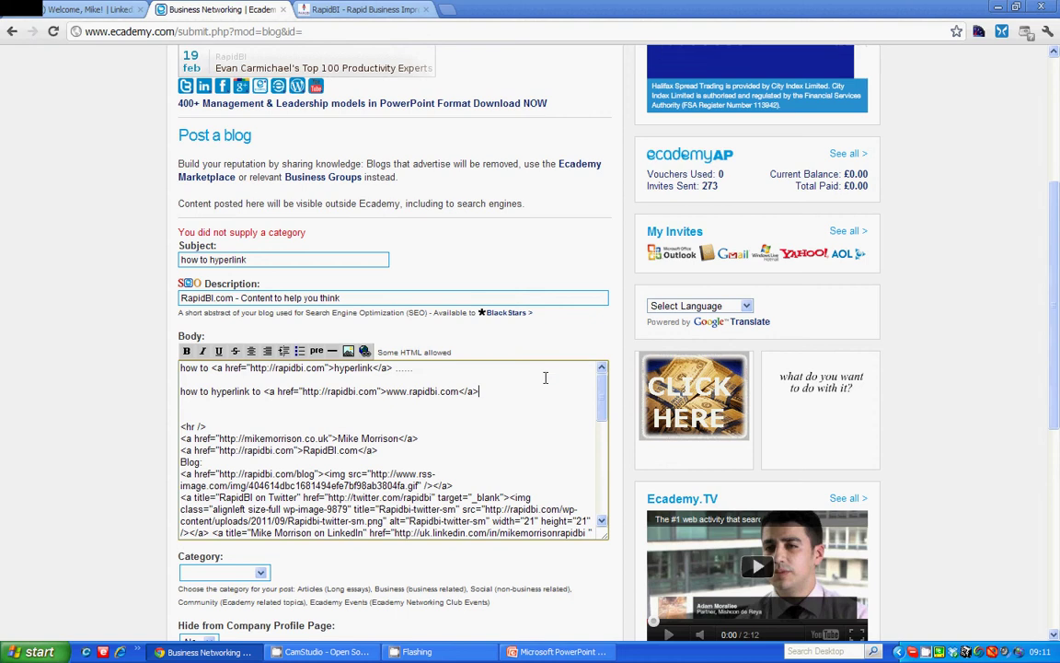
scroll(141, 433, down, 3)
scroll(144, 502, down, 2)
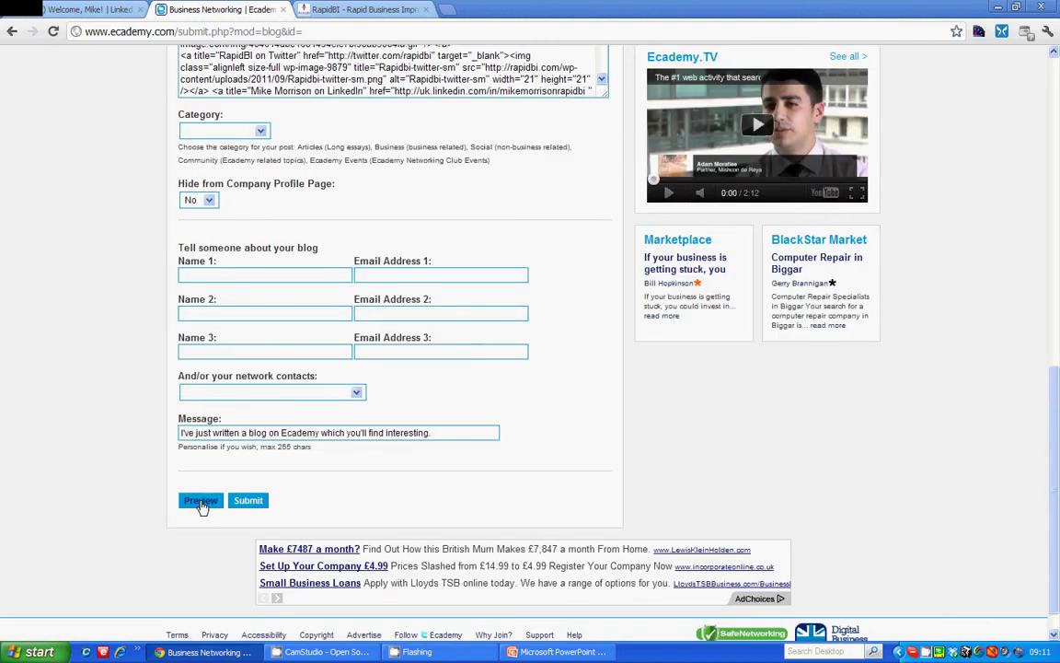
click(200, 502)
scroll(154, 500, down, 3)
scroll(152, 497, down, 2)
scroll(148, 525, down, 2)
scroll(184, 515, down, 2)
- Preview the post again and scroll back to the Body editor
click(202, 502)
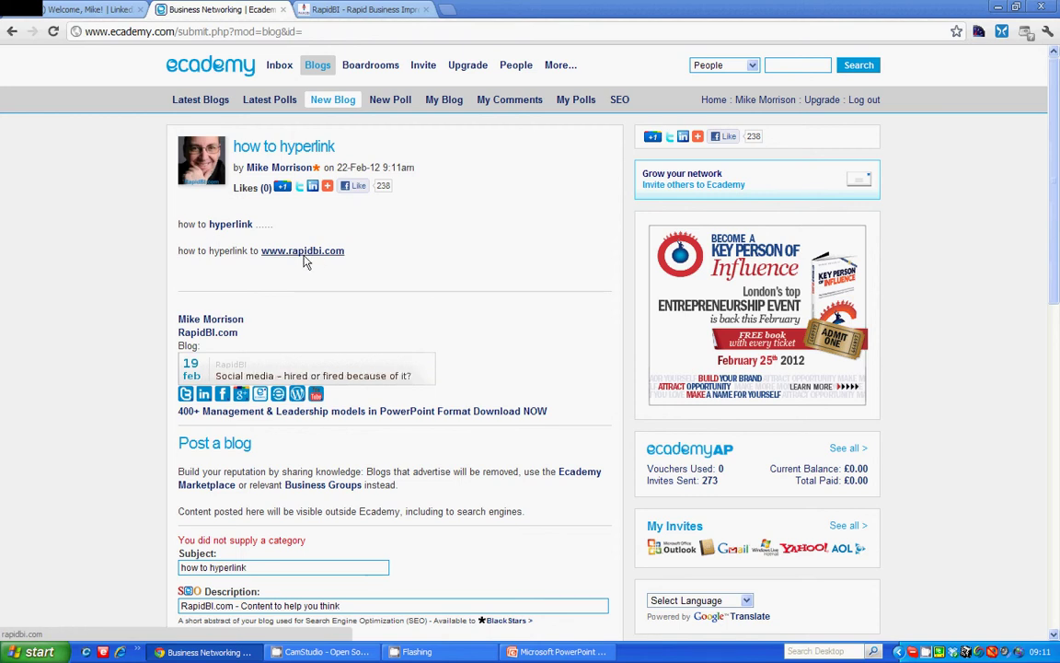
scroll(327, 235, down, 2)
scroll(116, 300, down, 3)
- Start a third body line reading 'another way to link to rapidbi'
click(498, 185)
key(Return)
key(Return)
text(another w)
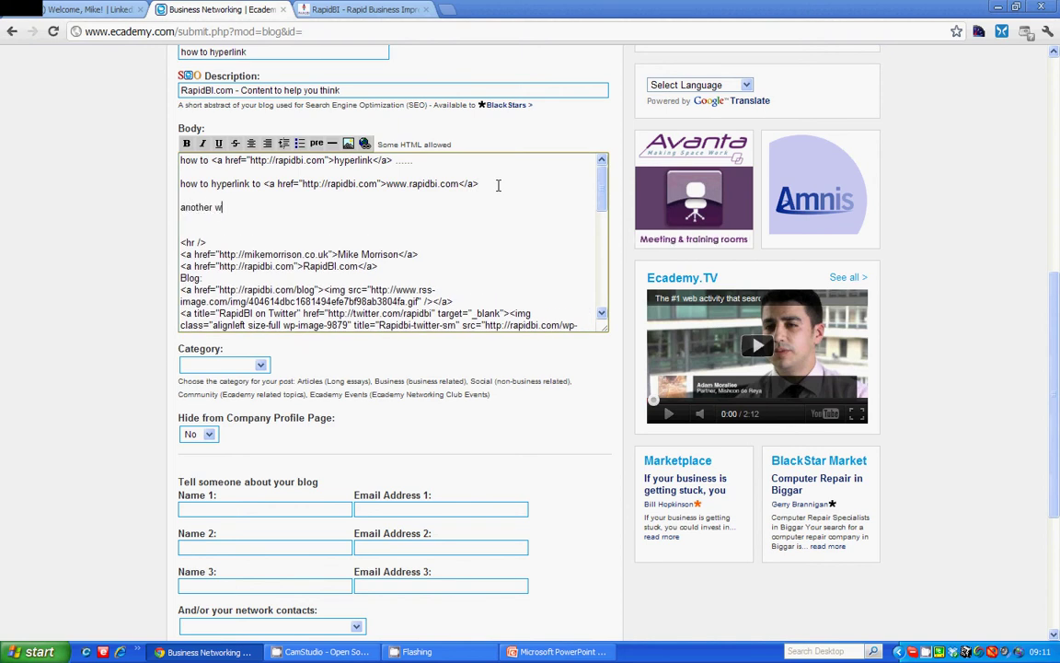
text(ay to)
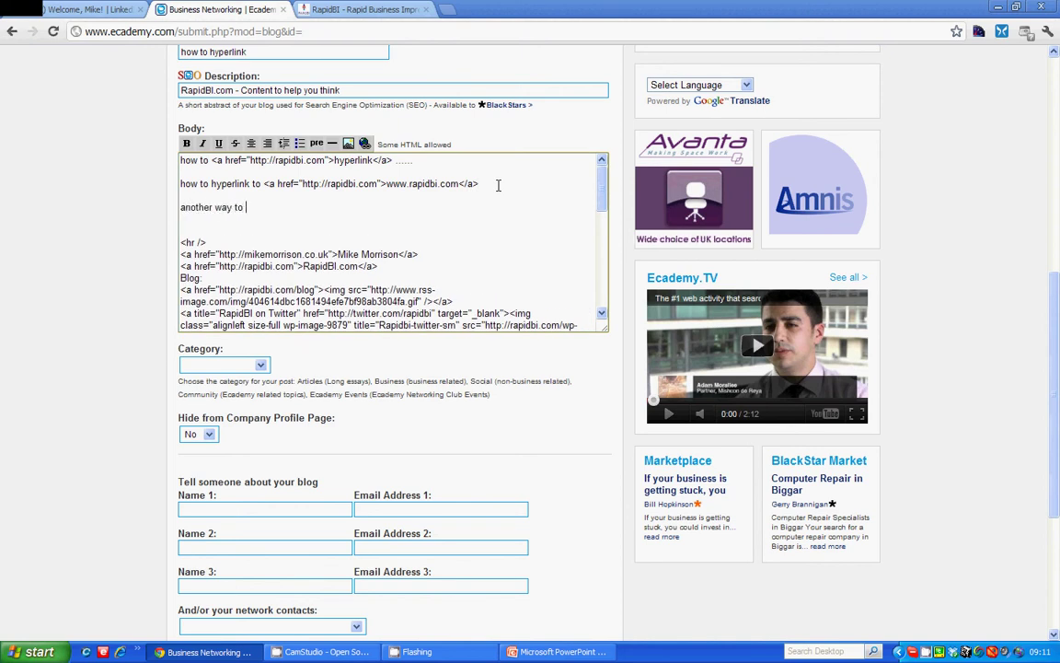
text(link to ra)
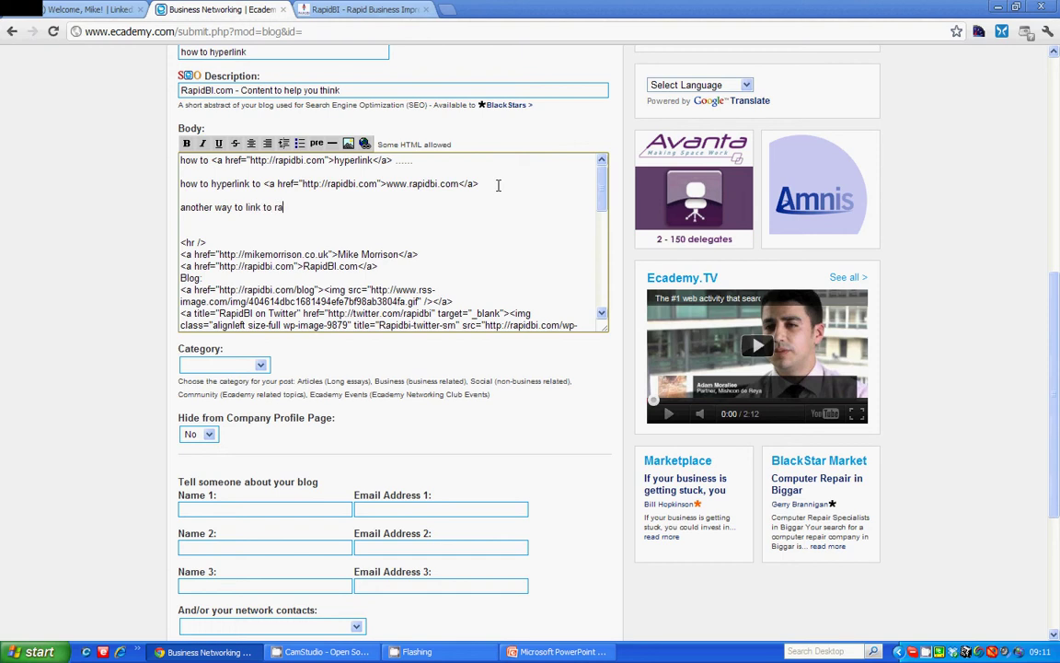
text(pidbi)
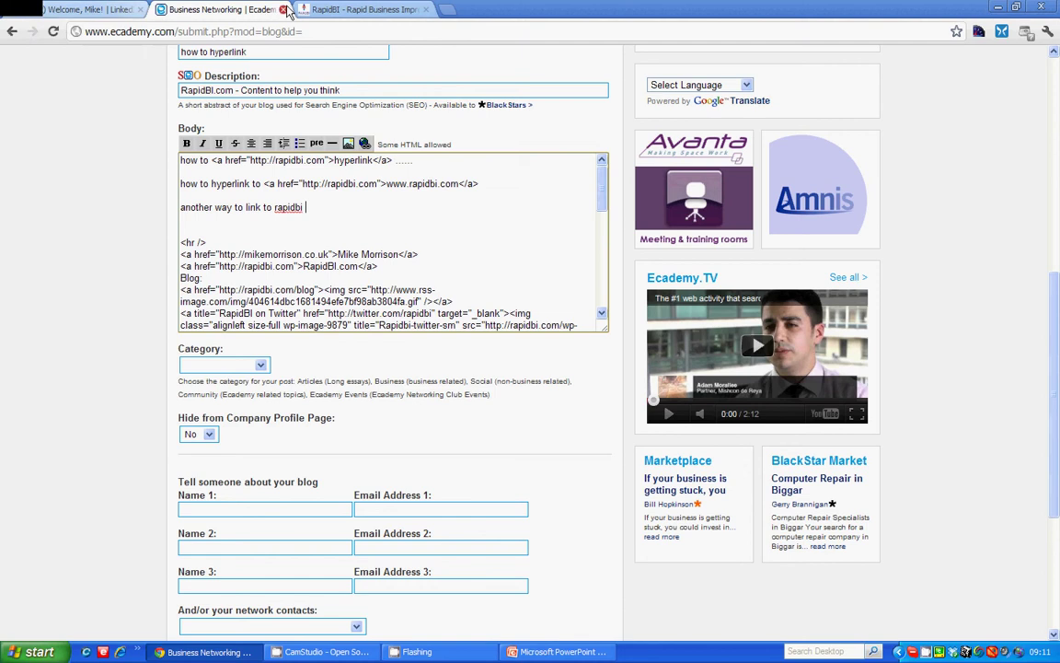
- Copy the rapidbi.com address from the RapidBI tab's address bar
click(325, 10)
click(197, 33)
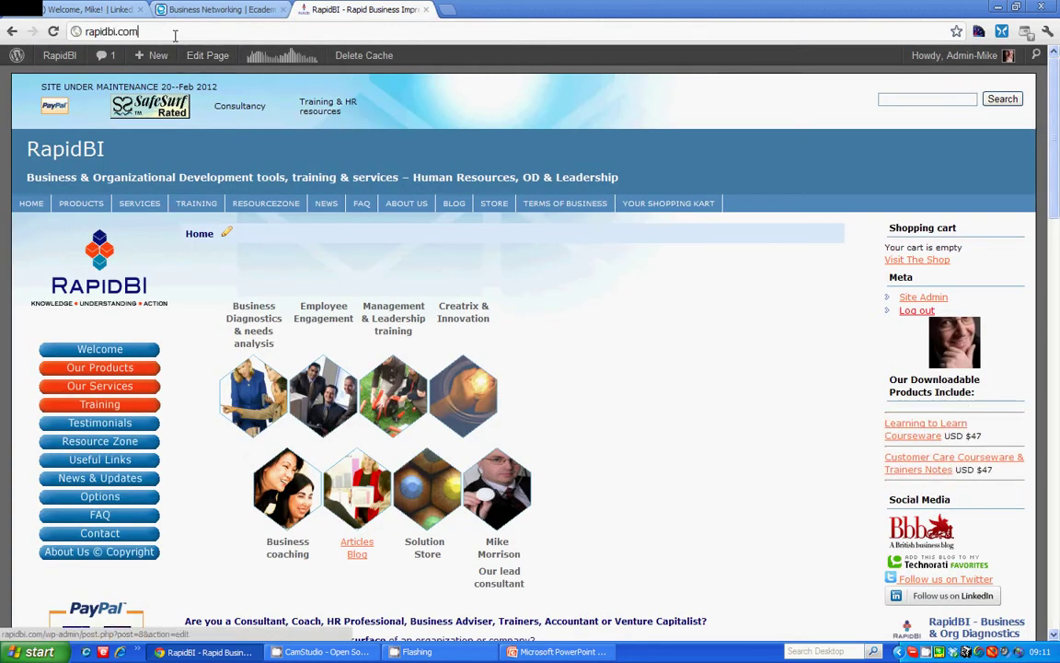
mouse_move(109, 32)
mouse_down()
mouse_move(159, 31)
mouse_move(84, 31)
mouse_up()
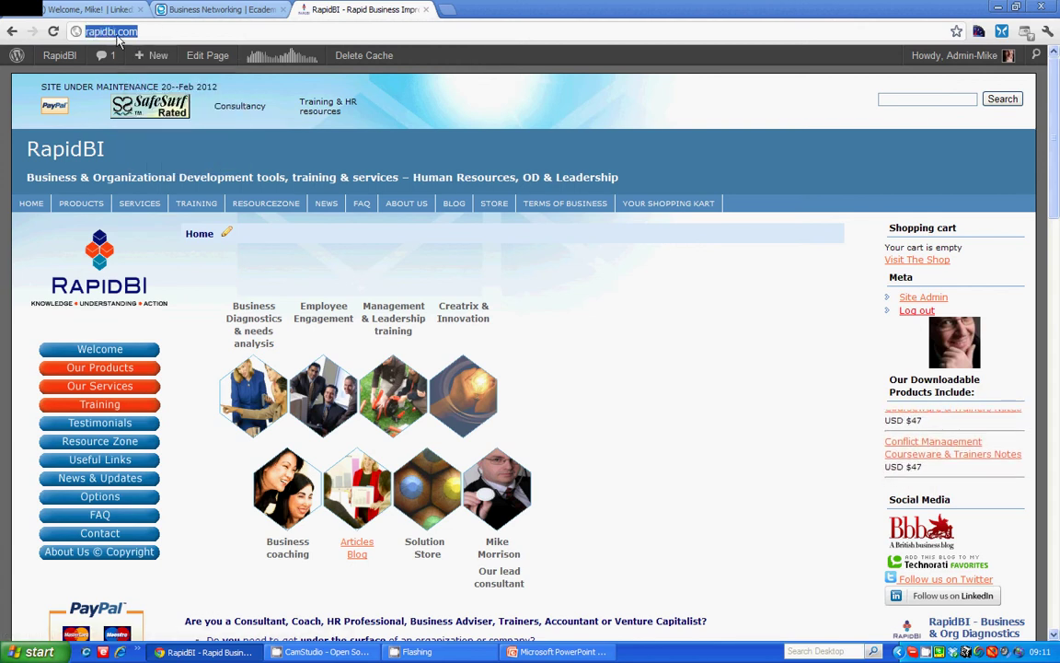
right_click(111, 35)
click(133, 68)
click(237, 11)
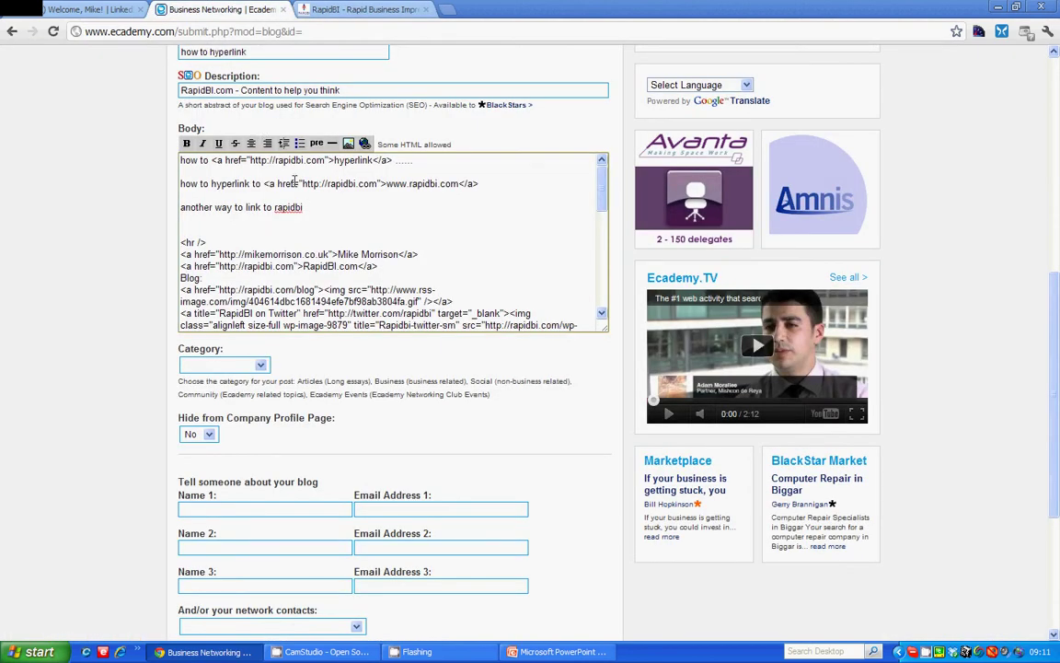
drag(273, 207, 303, 207)
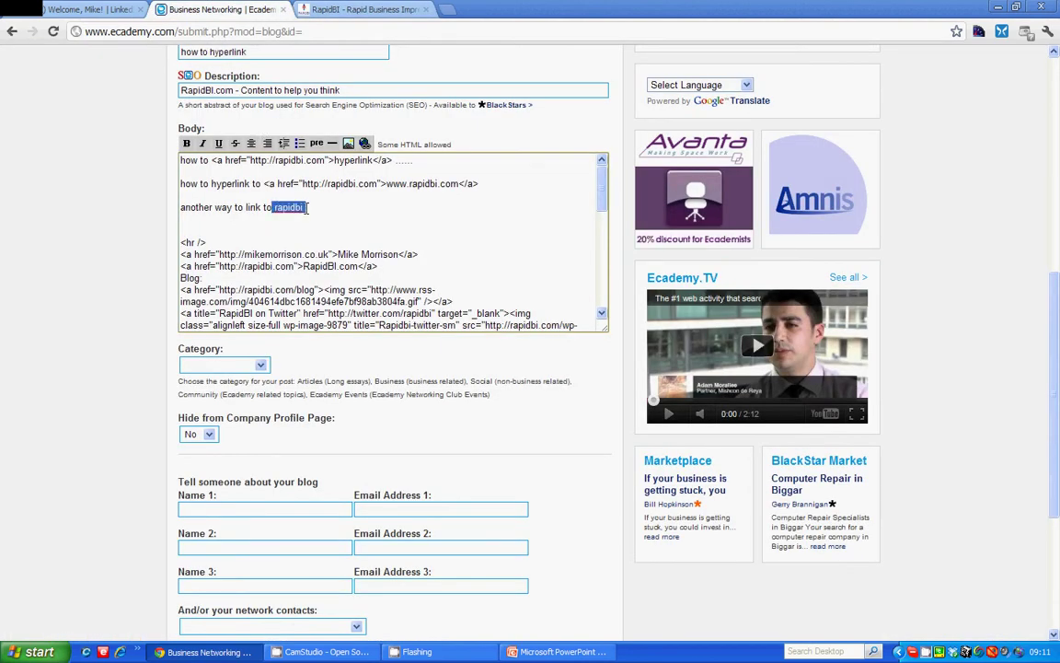
click(367, 146)
text(http://rapidbi.com/)
click(564, 355)
- Check the three linked body lines, then switch windows from the taskbar
scroll(129, 405, down, 3)
scroll(135, 417, up, 3)
scroll(135, 417, up, 3)
scroll(136, 417, up, 2)
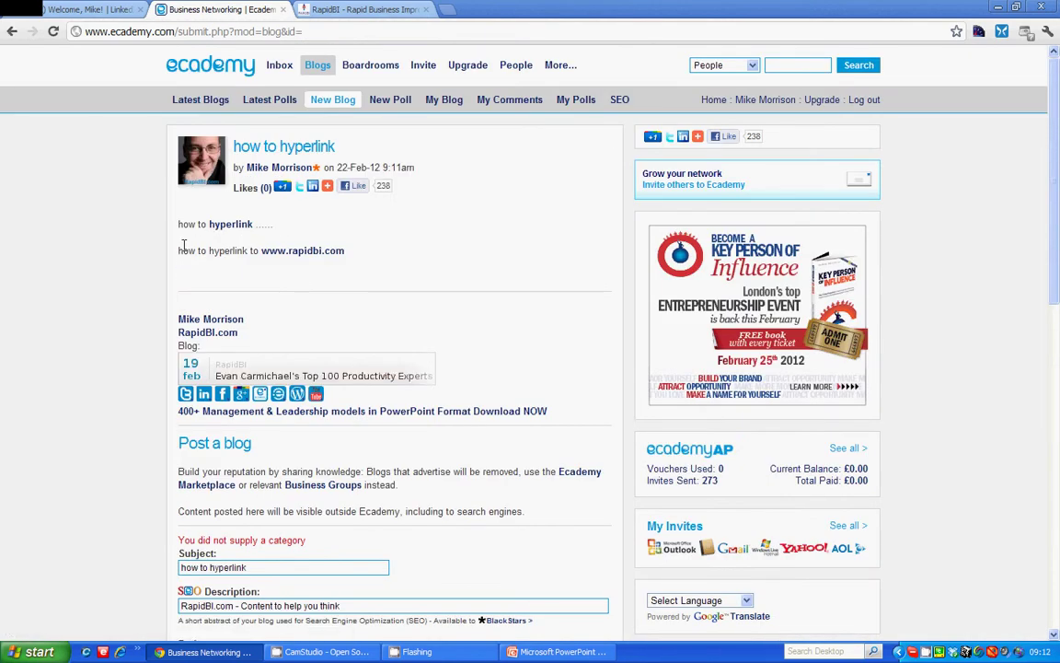
scroll(147, 276, down, 3)
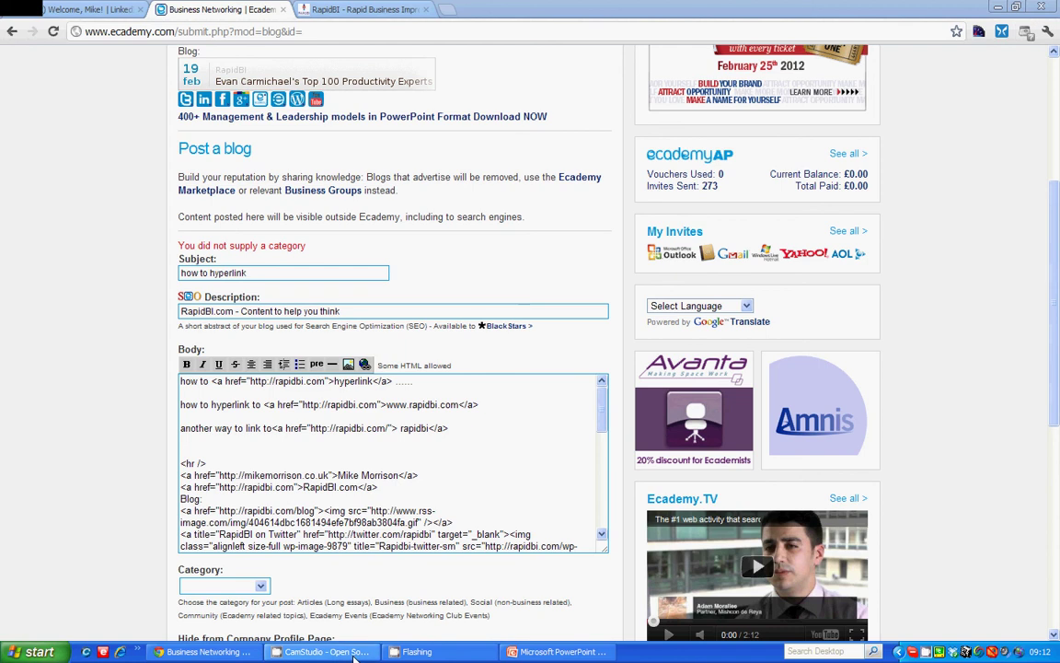
click(322, 652)
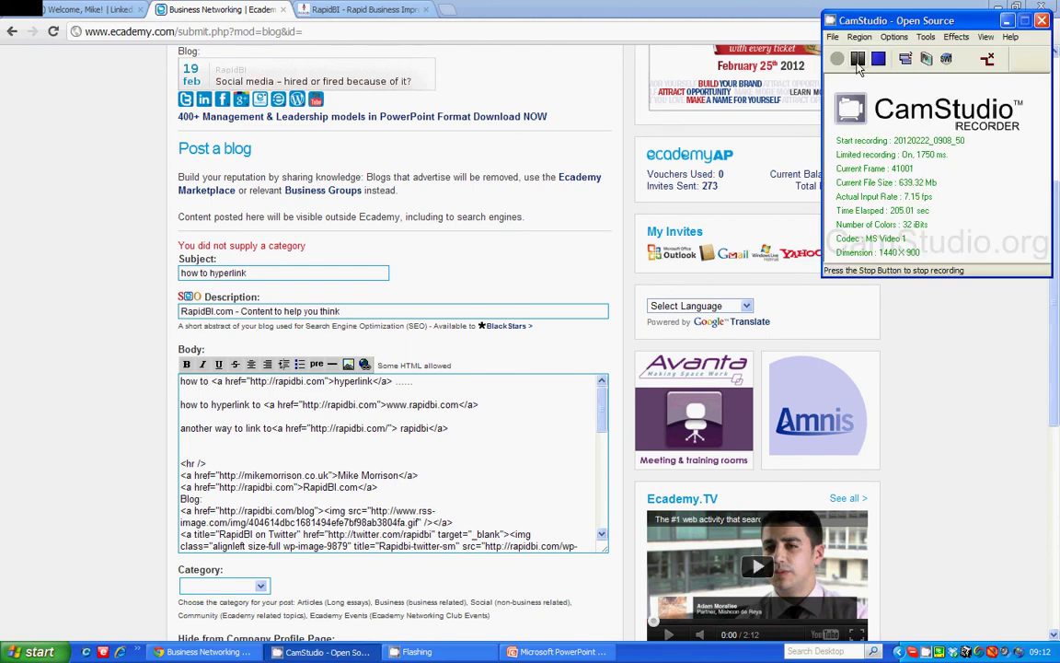